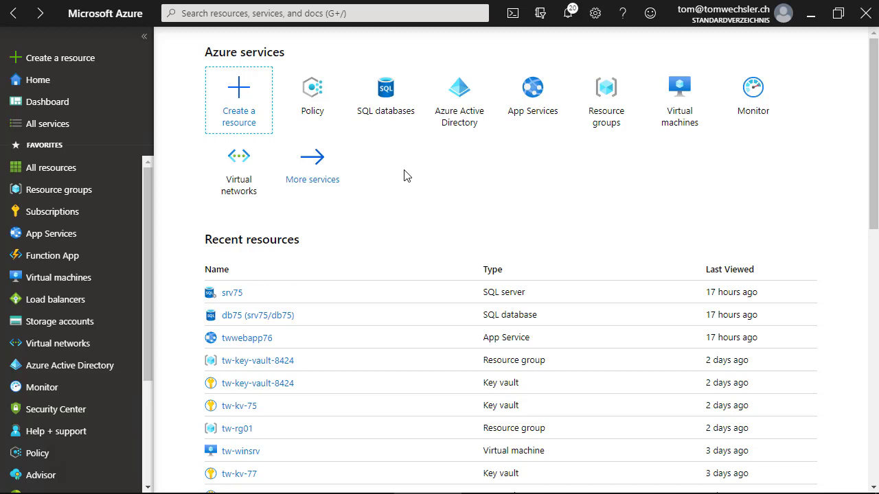
Step: Search the Azure Policy definitions for "location" and open the built-in Allowed locations definition
{"action": "left_click", "coordinate": [306, 96]}
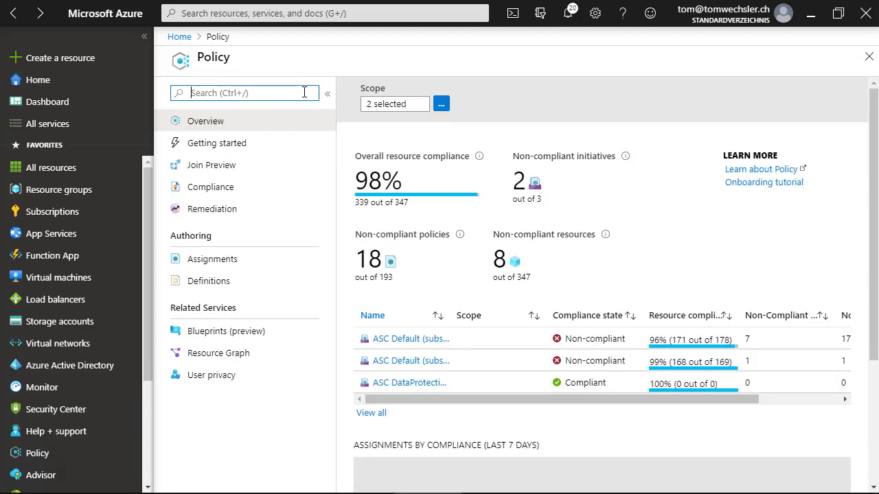
{"action": "left_click", "coordinate": [224, 285]}
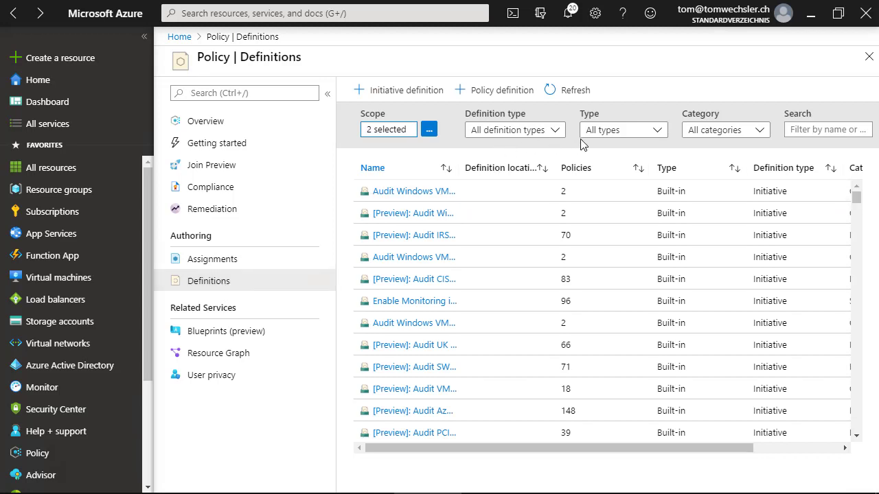
{"action": "left_click", "coordinate": [801, 129]}
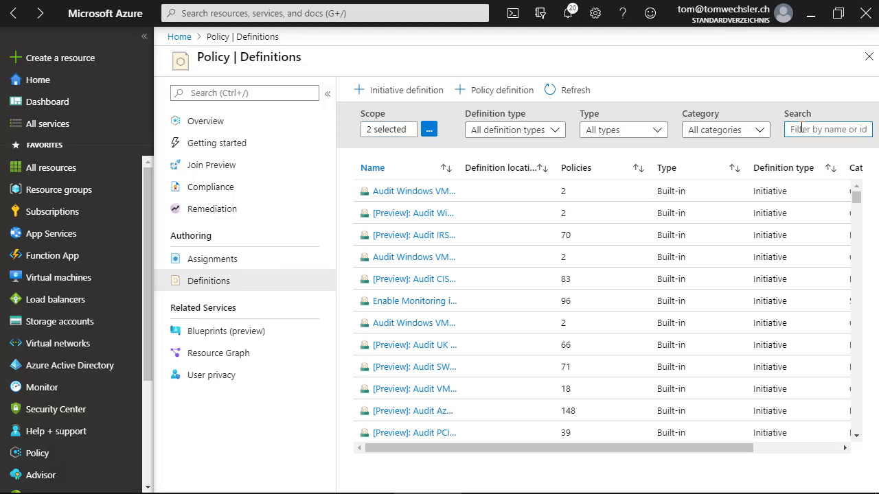
{"action": "type", "text": "location"}
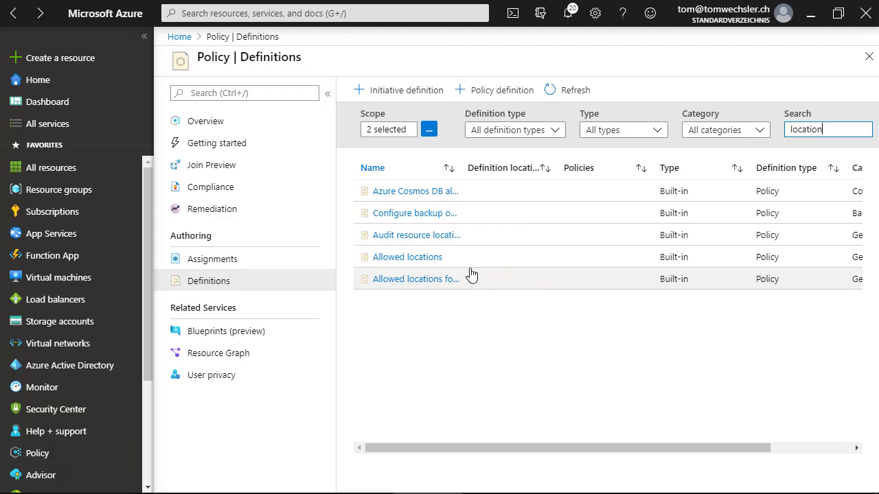
{"action": "left_click", "coordinate": [419, 259]}
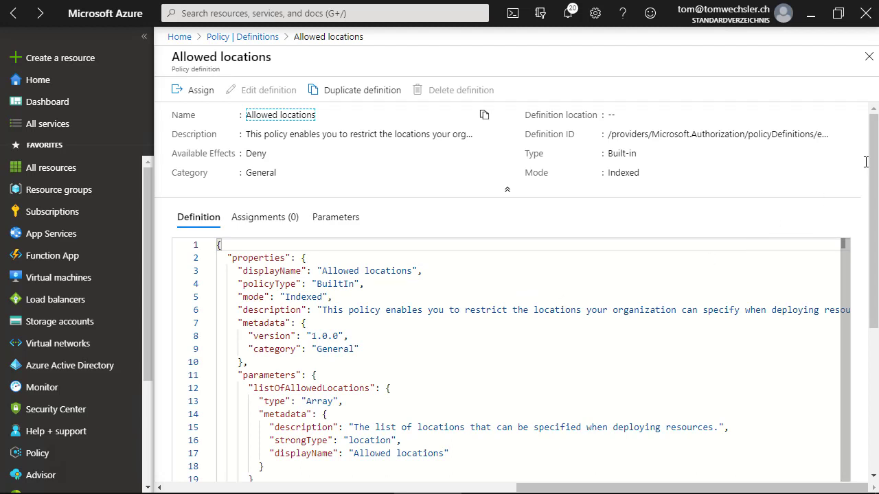
Step: Read through the Allowed locations definition's JSON, including its parameters, policy rule and effect
{"action": "left_click_drag", "start_coordinate": [873, 162], "coordinate": [874, 226]}
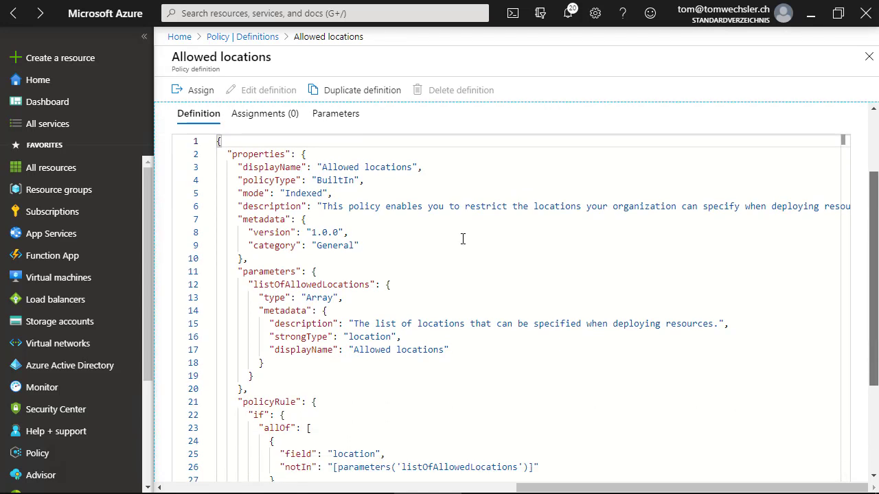
{"action": "scroll", "coordinate": [412, 238], "scroll_direction": "down", "scroll_amount": 3}
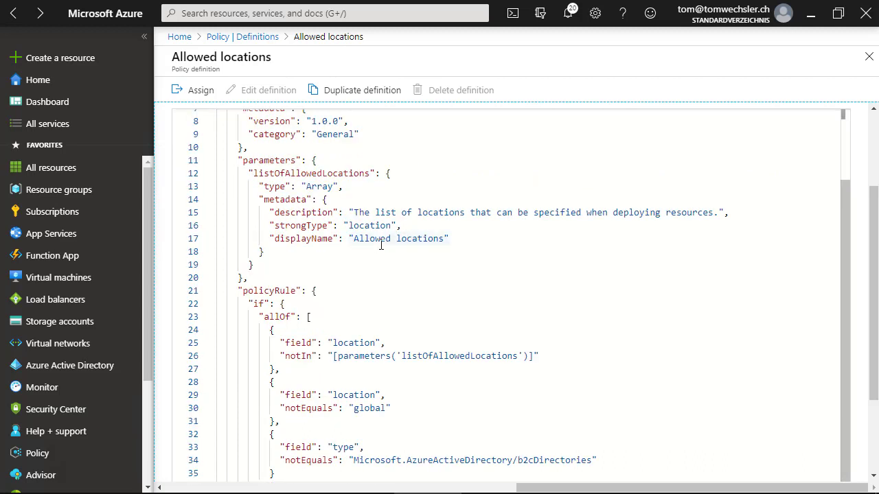
{"action": "scroll", "coordinate": [382, 245], "scroll_direction": "down", "scroll_amount": 1}
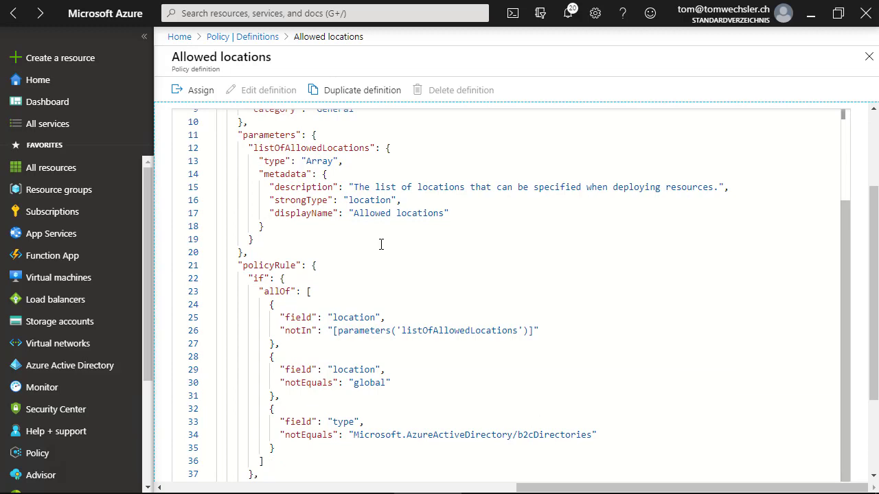
{"action": "scroll", "coordinate": [381, 245], "scroll_direction": "down", "scroll_amount": 3}
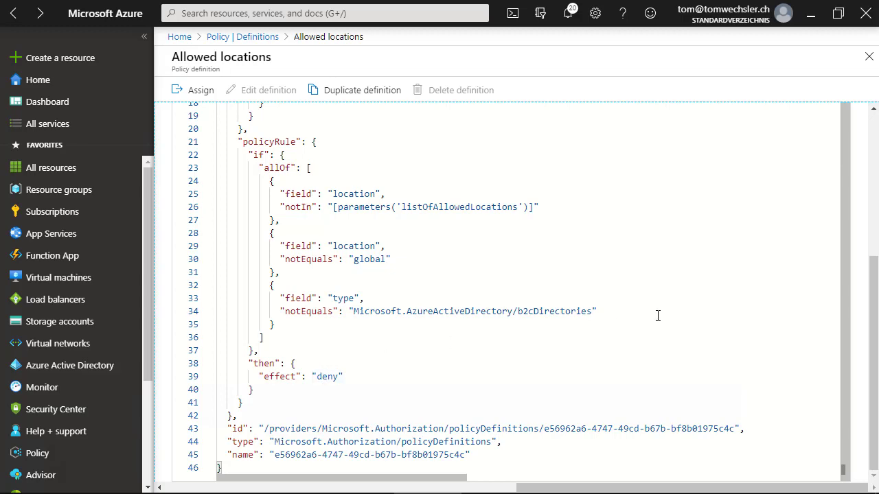
{"action": "left_click_drag", "start_coordinate": [876, 278], "coordinate": [876, 135]}
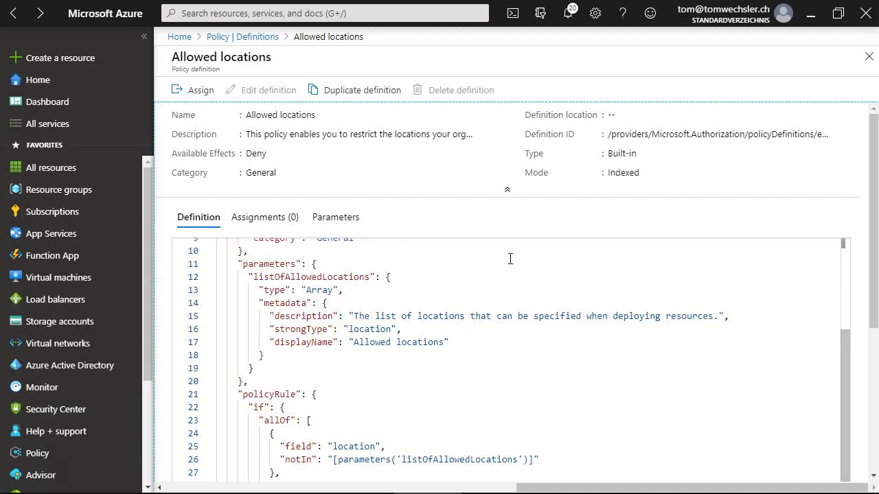
Step: Start assigning the Allowed locations policy and set its scope to the MSDN Platforms subscription without a resource group
{"action": "left_click", "coordinate": [194, 91]}
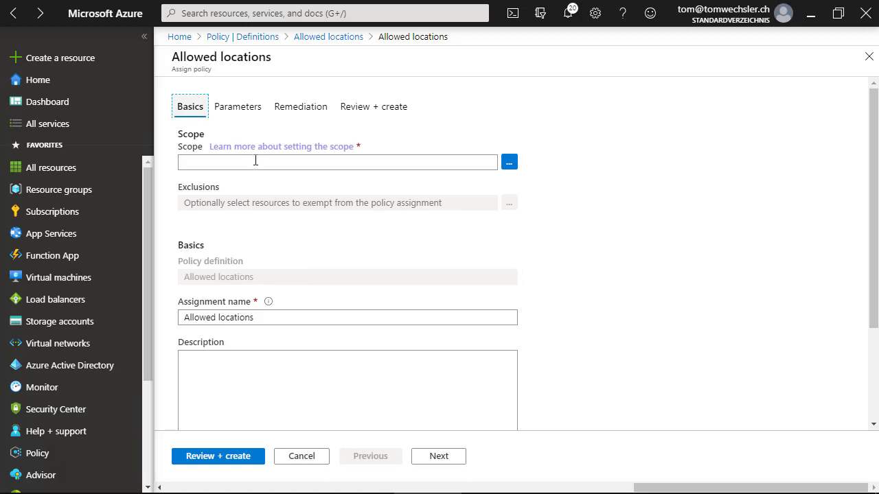
{"action": "left_click", "coordinate": [509, 165]}
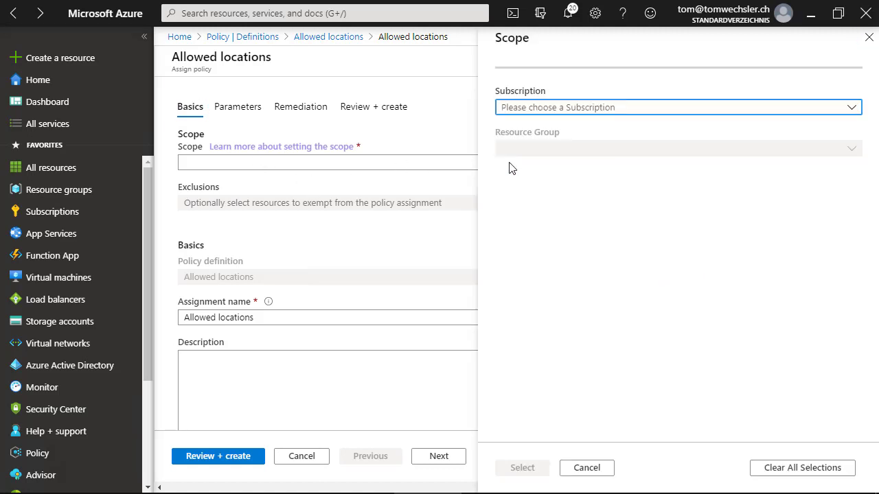
{"action": "left_click", "coordinate": [594, 110]}
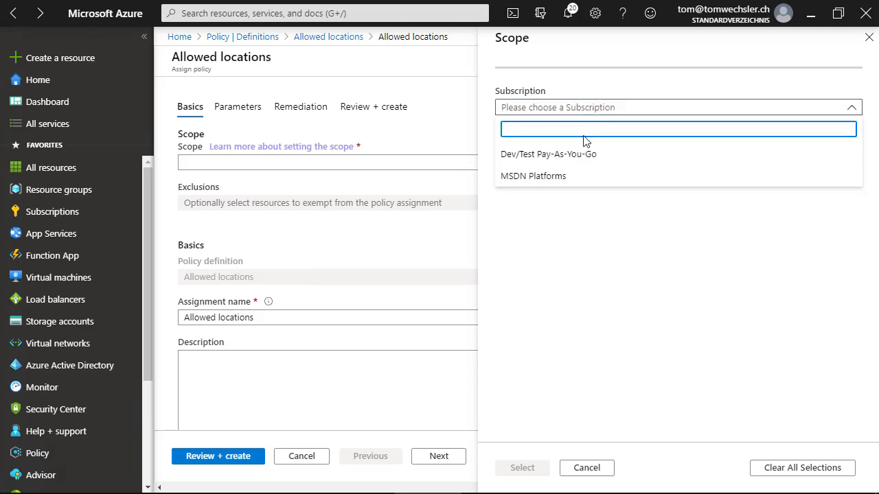
{"action": "left_click", "coordinate": [557, 179]}
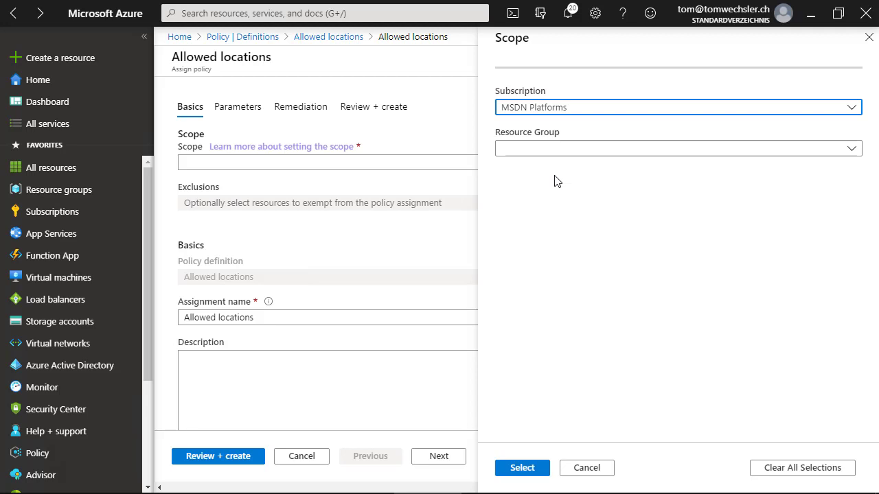
{"action": "left_click", "coordinate": [555, 151]}
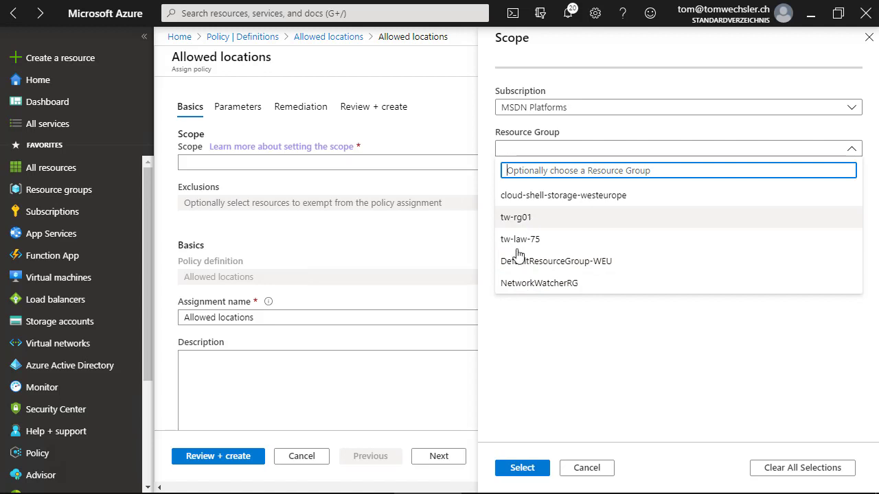
{"action": "left_click", "coordinate": [520, 336]}
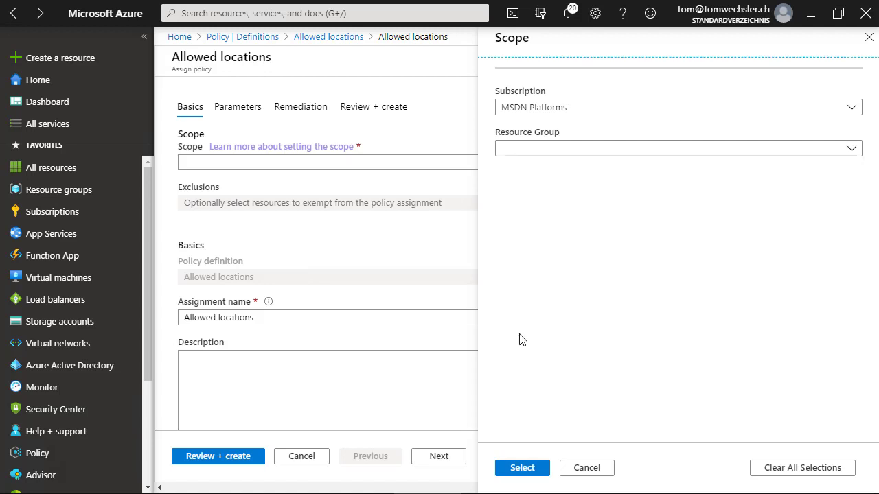
{"action": "left_click", "coordinate": [520, 472]}
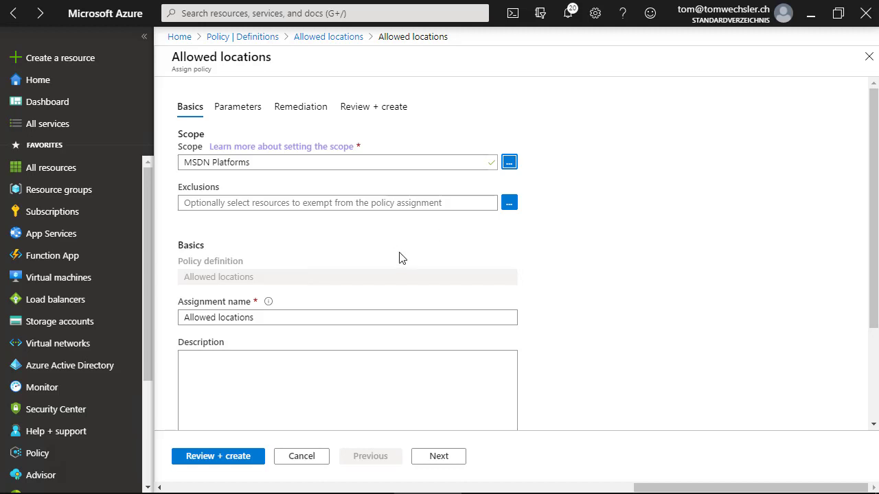
Step: Copy the assignment name "Allowed locations" into the assignment's description
{"action": "scroll", "coordinate": [401, 254], "scroll_direction": "down", "scroll_amount": 2}
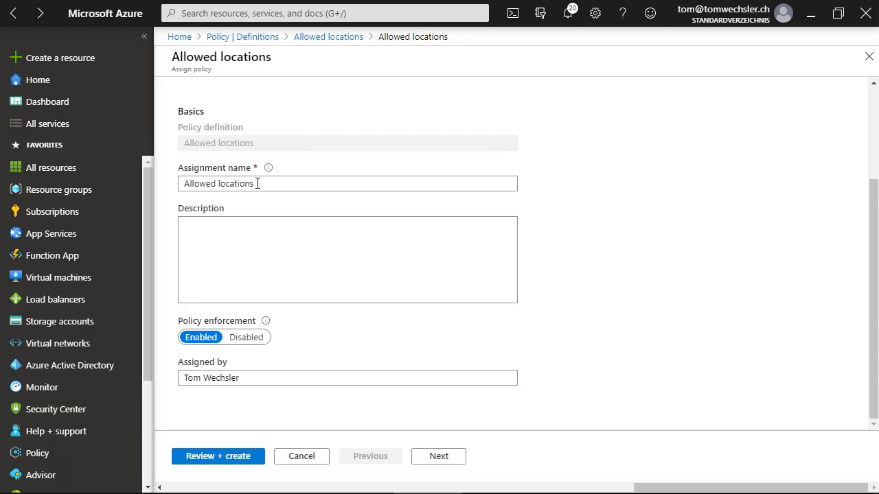
{"action": "left_click_drag", "start_coordinate": [258, 184], "coordinate": [176, 188]}
{"action": "key", "text": "ctrl+c"}
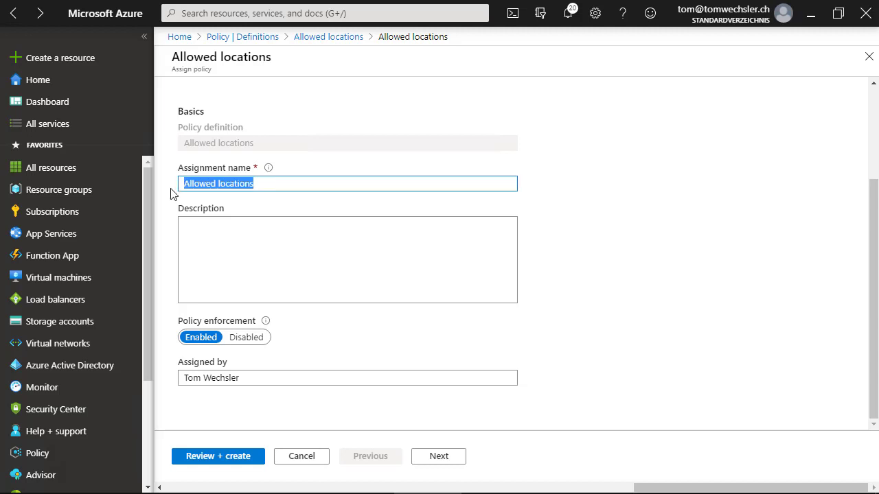
{"action": "left_click", "coordinate": [227, 235]}
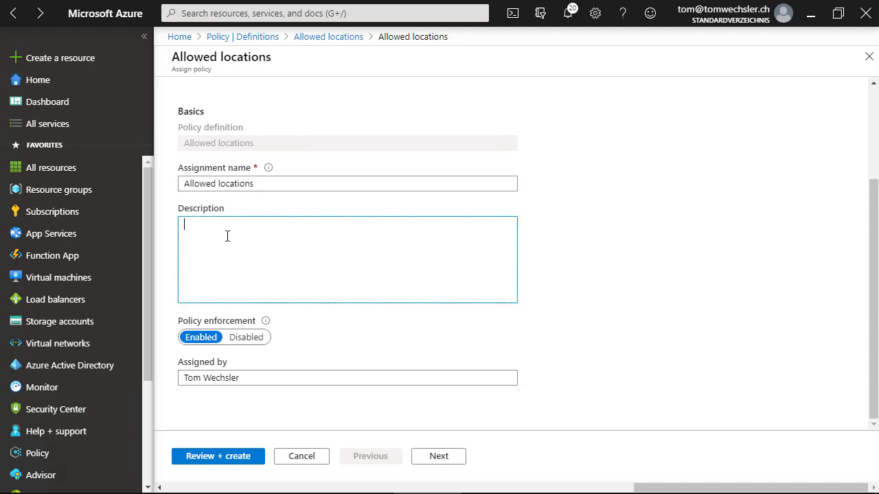
{"action": "key", "text": "ctrl+v"}
Step: Set the assignment's allowed locations parameter to West Europe only
{"action": "left_click", "coordinate": [441, 460]}
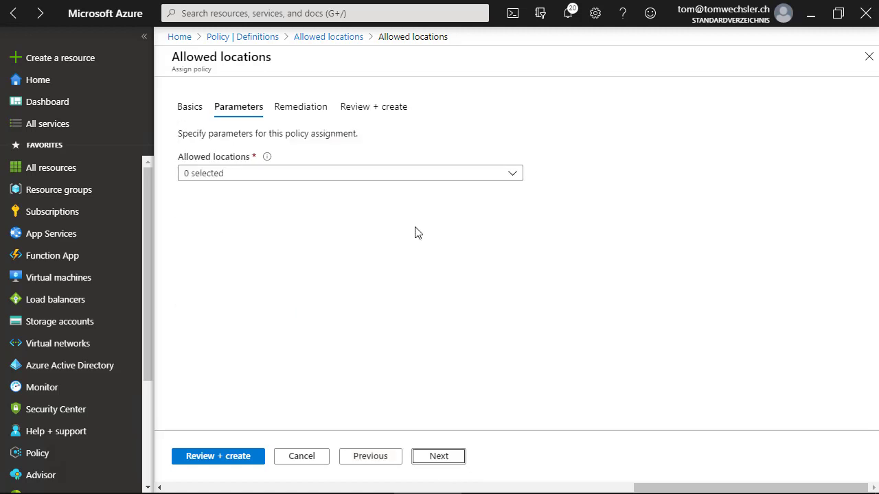
{"action": "left_click", "coordinate": [322, 182]}
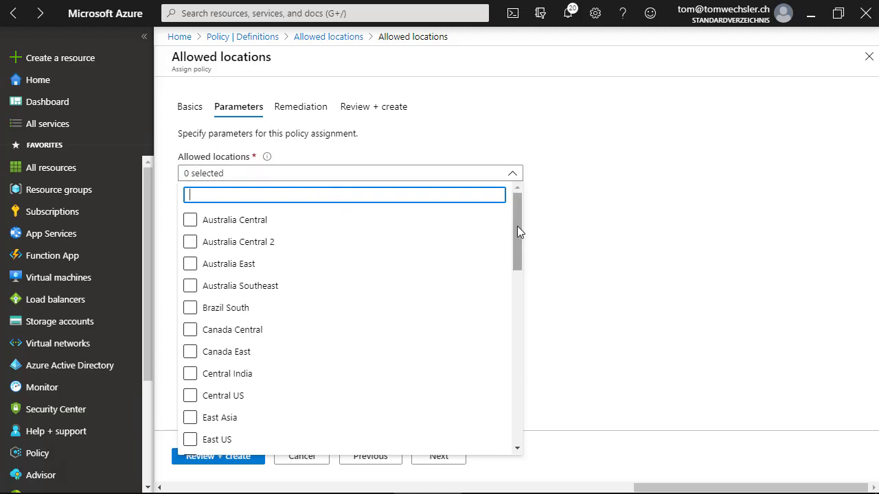
{"action": "left_click_drag", "start_coordinate": [517, 226], "coordinate": [516, 410]}
{"action": "left_click", "coordinate": [190, 382]}
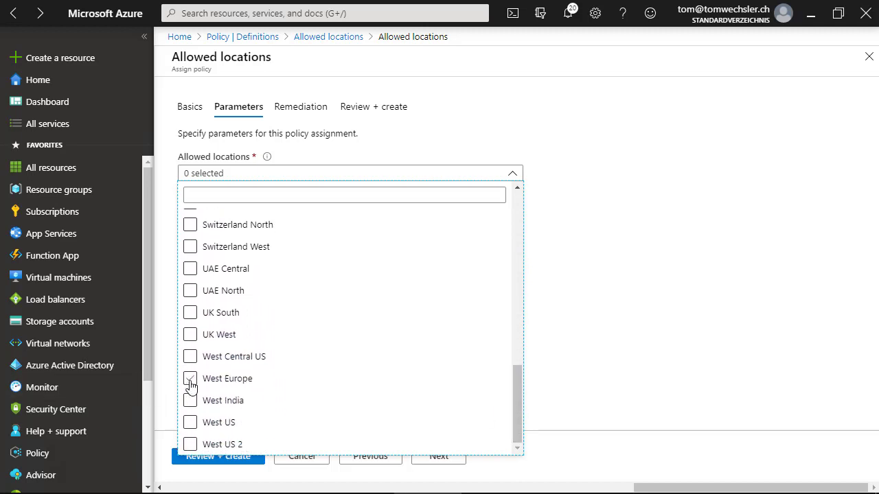
{"action": "left_click", "coordinate": [612, 296]}
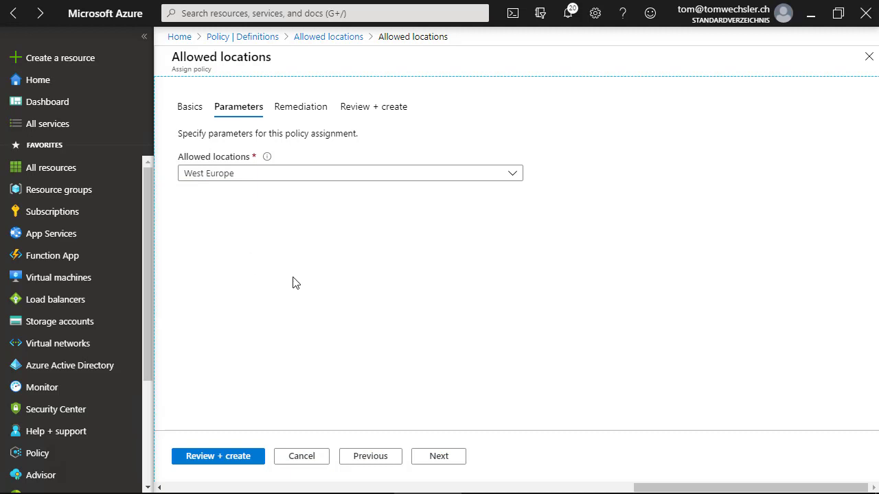
Step: Review the managed identity and permissions information in the assignment's remediation settings
{"action": "left_click", "coordinate": [442, 457]}
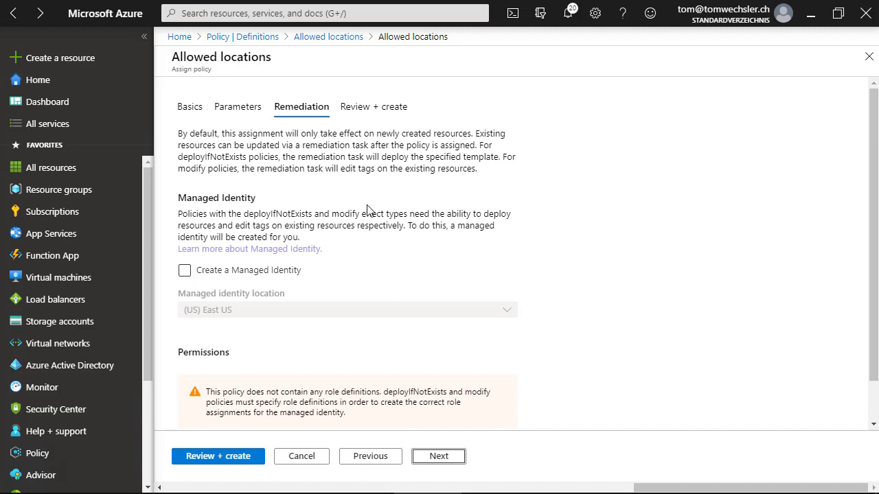
{"action": "scroll", "coordinate": [367, 210], "scroll_direction": "down", "scroll_amount": 1}
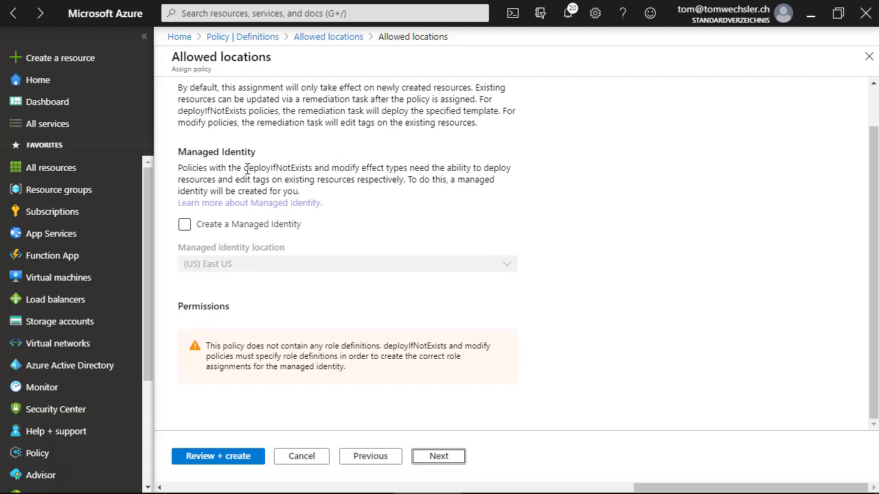
{"action": "left_click_drag", "start_coordinate": [243, 168], "coordinate": [314, 174]}
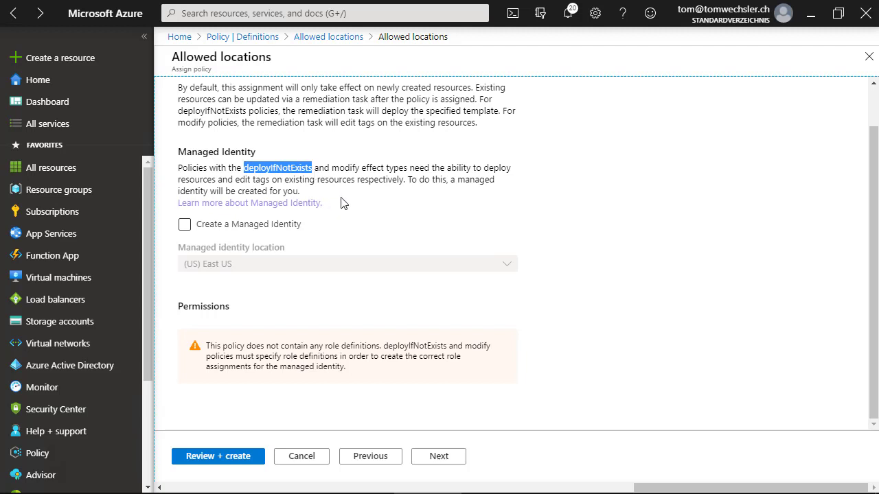
{"action": "left_click", "coordinate": [341, 176]}
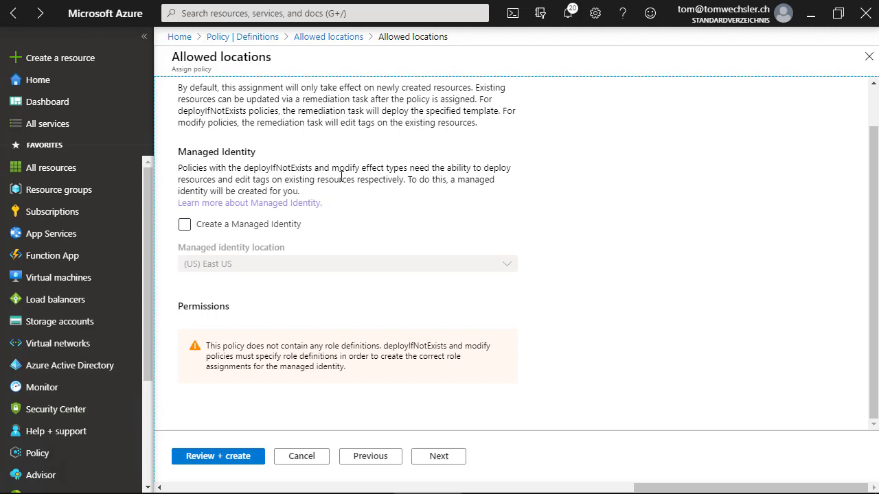
{"action": "scroll", "coordinate": [341, 178], "scroll_direction": "up", "scroll_amount": 1}
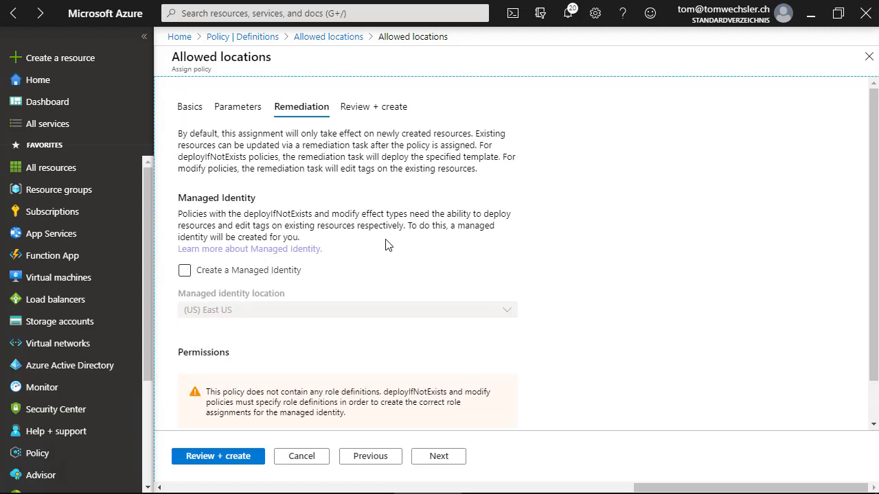
Step: Proceed to the assignment summary, create the Allowed locations policy assignment and dismiss the notification
{"action": "left_click", "coordinate": [441, 454]}
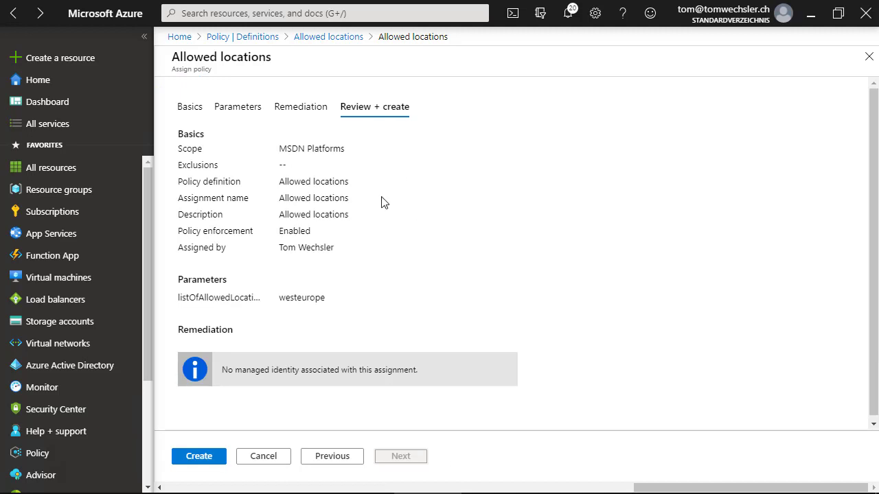
{"action": "left_click", "coordinate": [205, 465]}
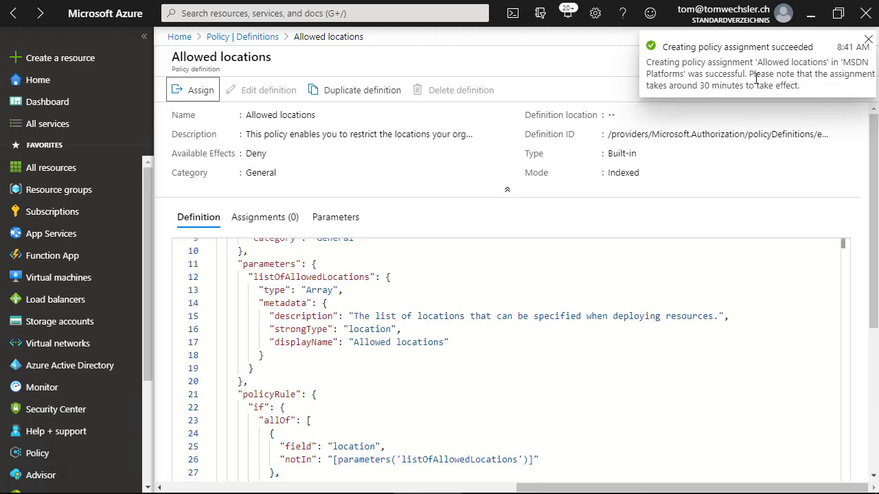
{"action": "left_click", "coordinate": [869, 39]}
Step: Check the new Allowed locations assignment in the policy assignments list and in the compliance overview
{"action": "left_click", "coordinate": [246, 36]}
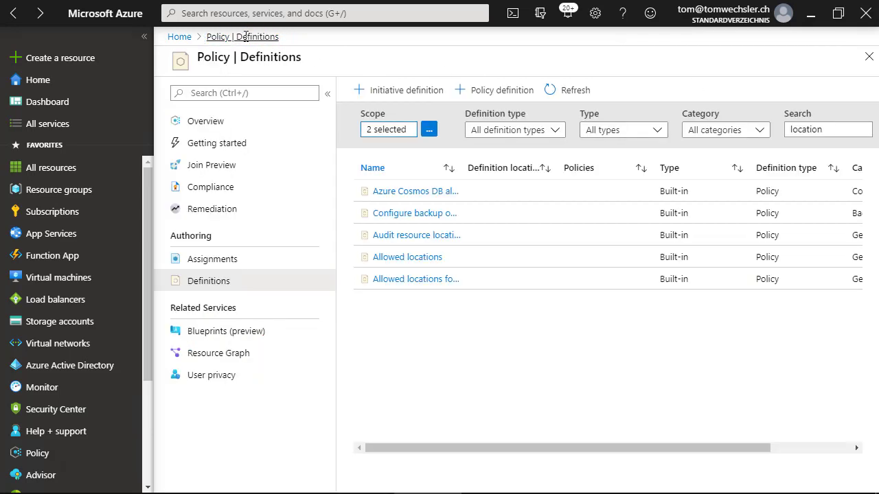
{"action": "left_click", "coordinate": [227, 260]}
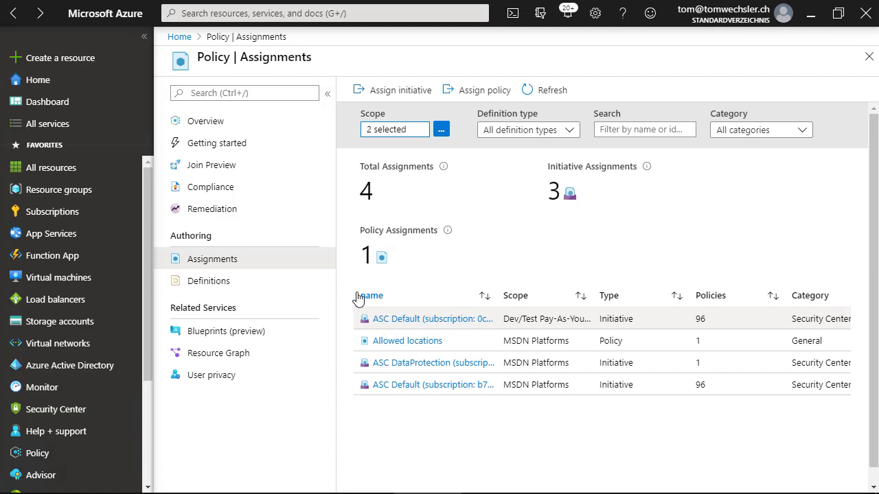
{"action": "left_click", "coordinate": [221, 121]}
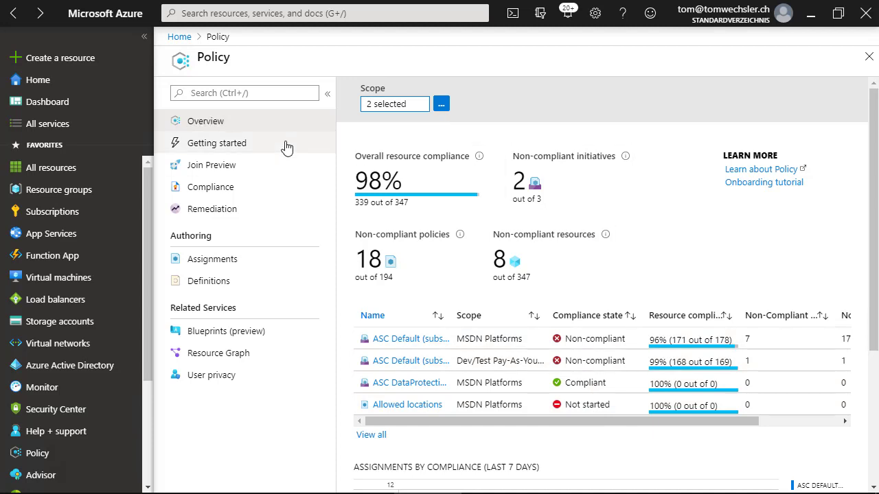
Step: Start creating a Windows Server 2016 Datacenter virtual machine in the tw-rg01 resource group
{"action": "left_click", "coordinate": [59, 195]}
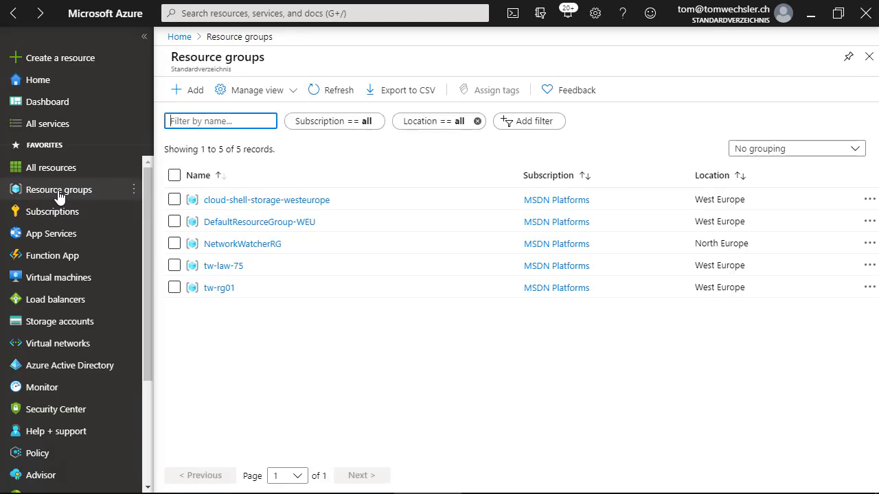
{"action": "left_click", "coordinate": [219, 288]}
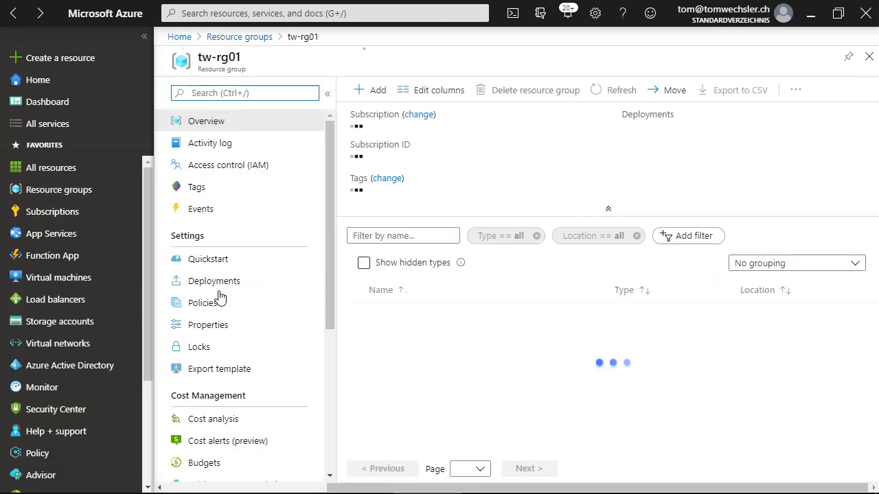
{"action": "left_click", "coordinate": [374, 93]}
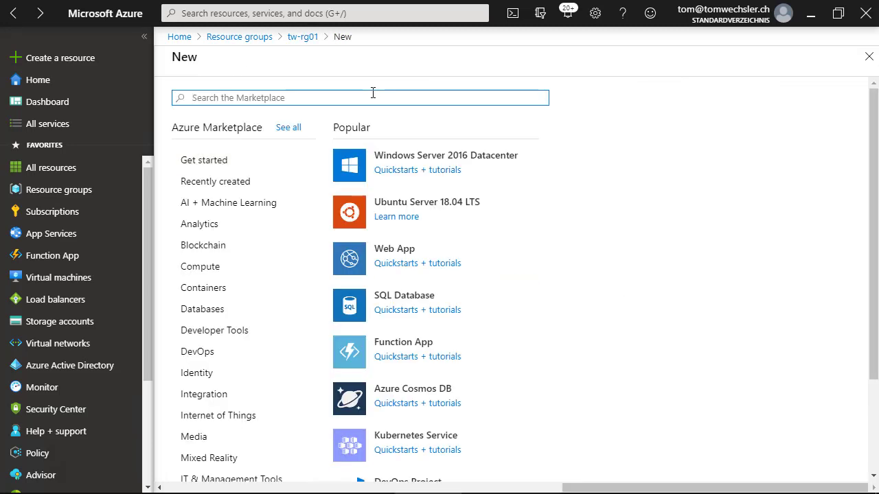
{"action": "left_click", "coordinate": [462, 162]}
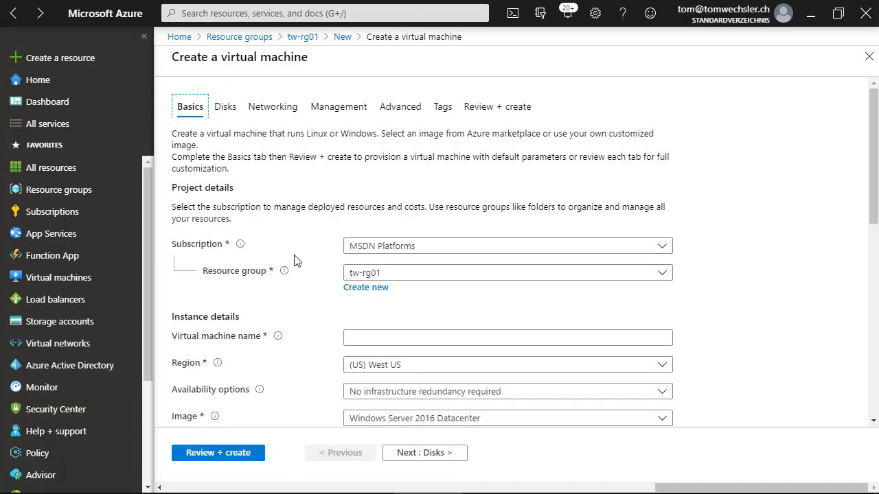
Step: Name the virtual machine win2016 in the instance details, keeping the West US region
{"action": "scroll", "coordinate": [310, 249], "scroll_direction": "down", "scroll_amount": 1}
{"action": "scroll", "coordinate": [311, 250], "scroll_direction": "down", "scroll_amount": 1}
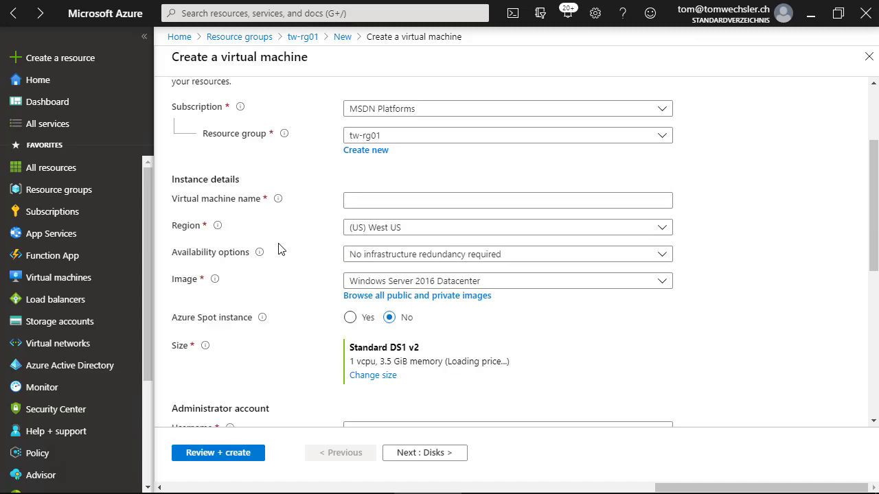
{"action": "left_click", "coordinate": [385, 200]}
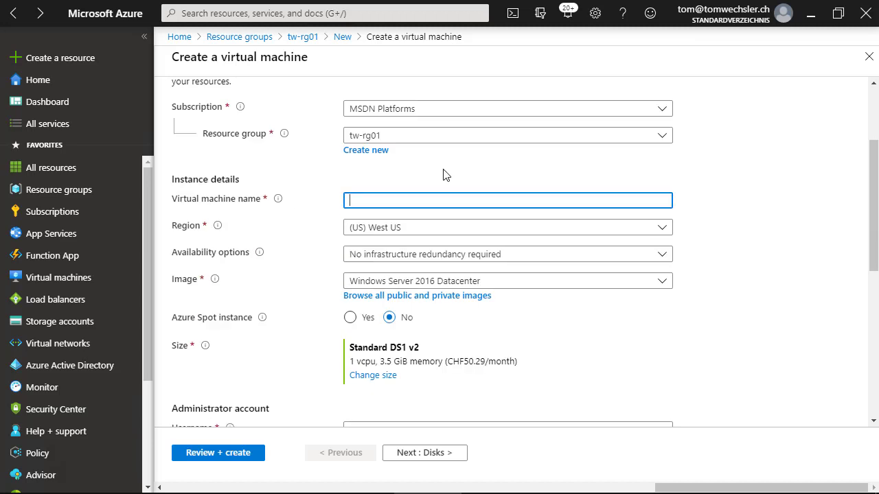
{"action": "type", "text": "win2016"}
Step: Fill in the administrator account's username, password and password confirmation for the virtual machine
{"action": "scroll", "coordinate": [296, 316], "scroll_direction": "down", "scroll_amount": 4}
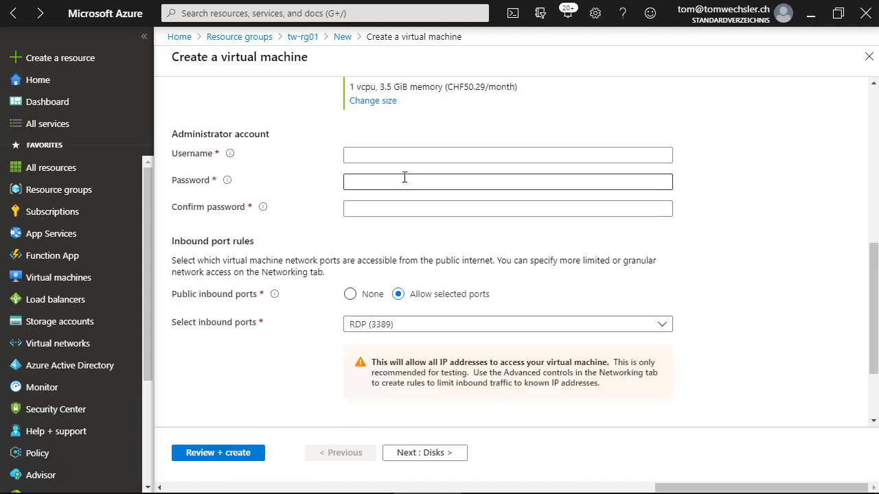
{"action": "left_click", "coordinate": [393, 157]}
{"action": "type", "text": "tom"}
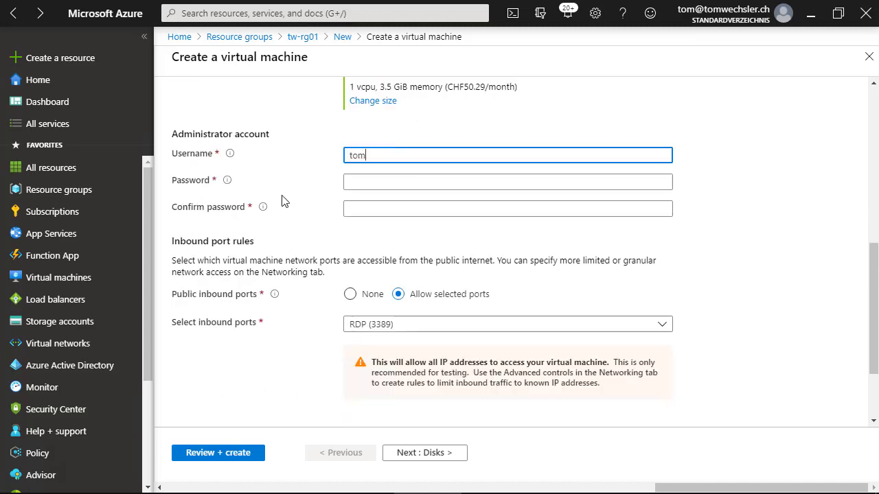
{"action": "key", "text": "Tab"}
{"action": "type", "text": "*****"}
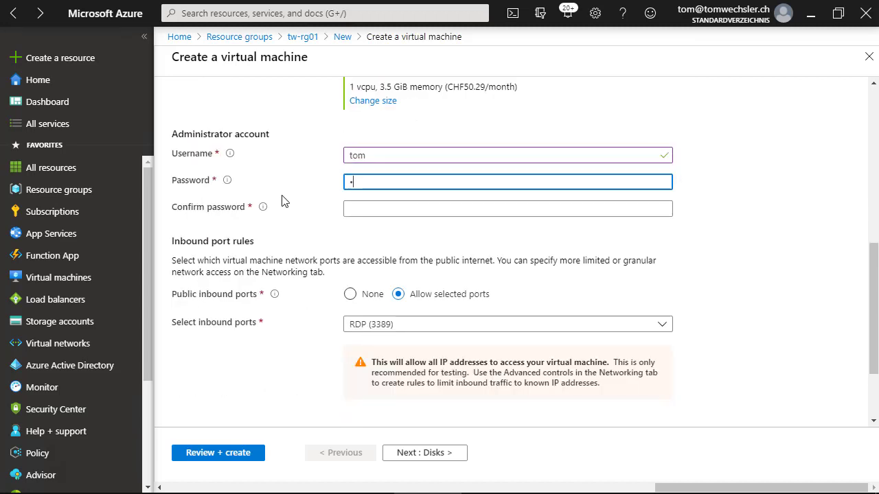
{"action": "type", "text": "*******"}
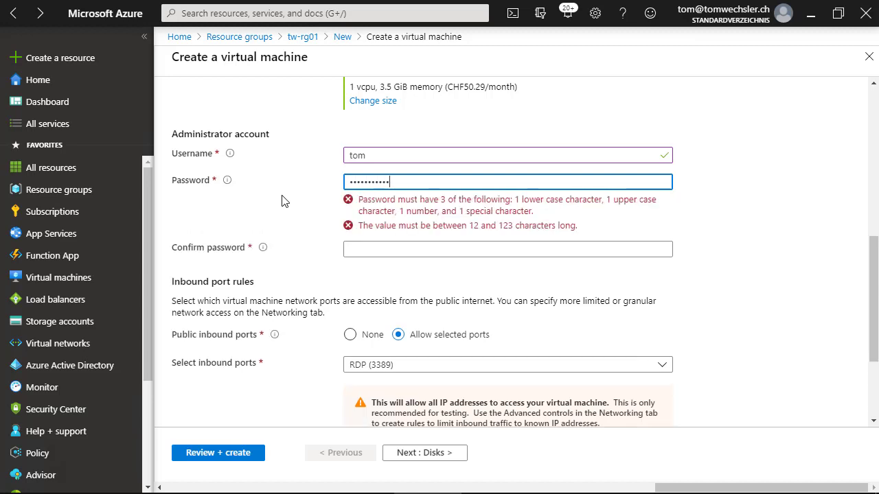
{"action": "key", "text": "Tab"}
{"action": "type", "text": "************"}
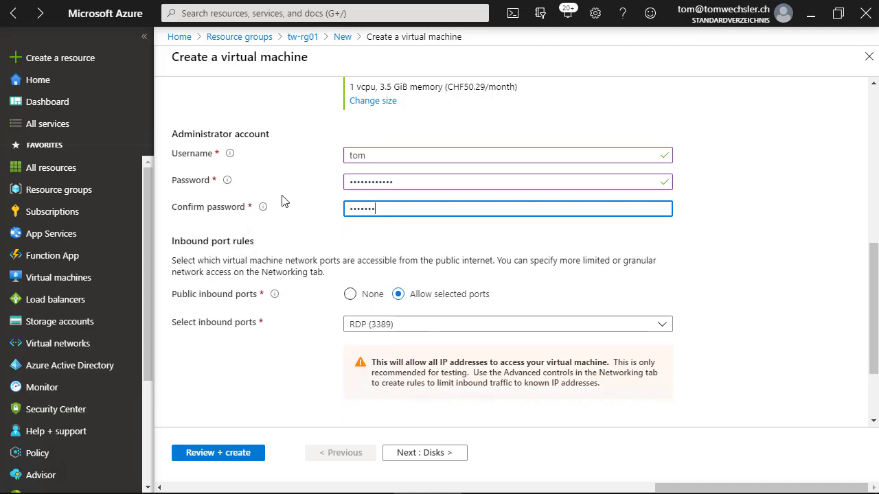
Step: Keep the default inbound port, license, disk and networking settings and proceed to the virtual machine's management settings
{"action": "scroll", "coordinate": [435, 358], "scroll_direction": "down", "scroll_amount": 1}
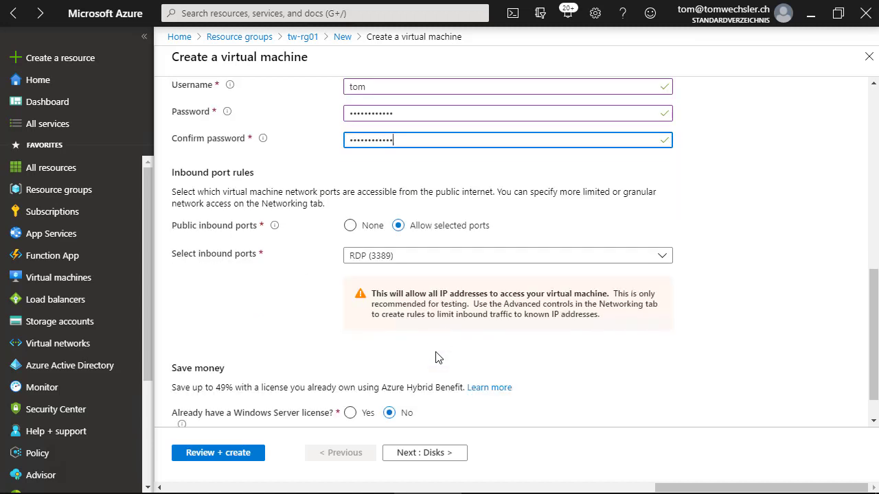
{"action": "scroll", "coordinate": [441, 351], "scroll_direction": "down", "scroll_amount": 1}
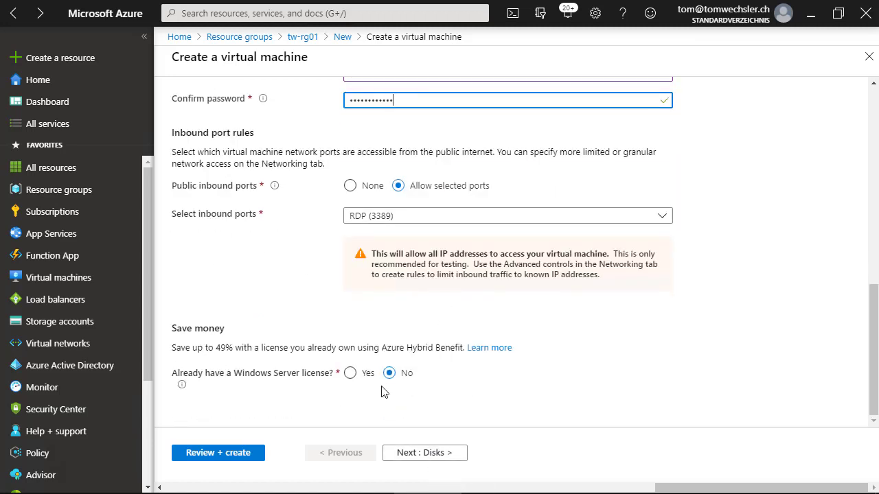
{"action": "left_click", "coordinate": [427, 454]}
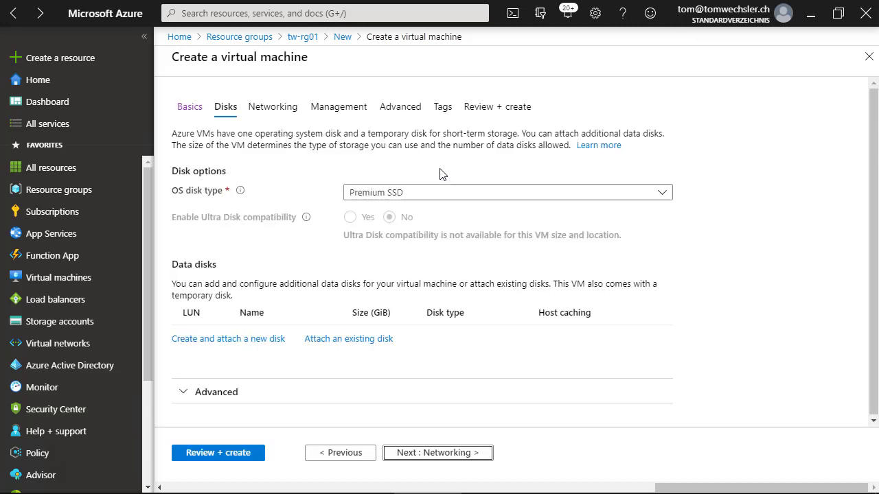
{"action": "left_click", "coordinate": [437, 454]}
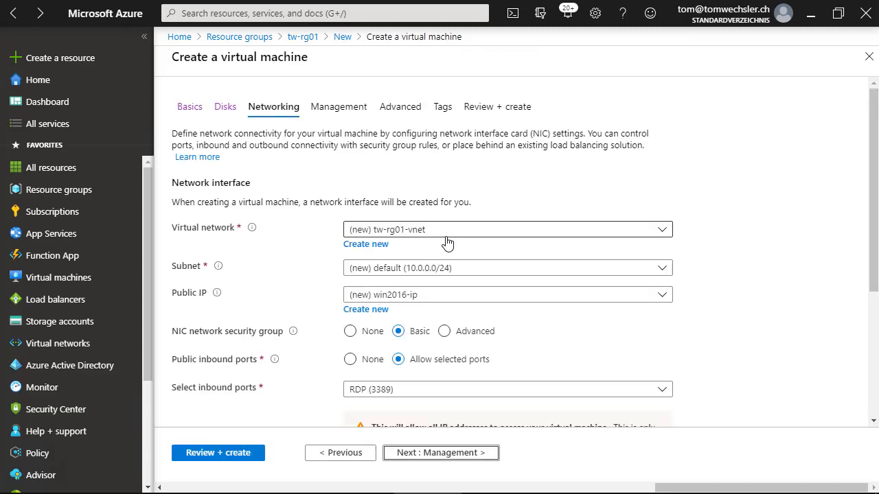
{"action": "scroll", "coordinate": [447, 242], "scroll_direction": "down", "scroll_amount": 2}
{"action": "scroll", "coordinate": [447, 242], "scroll_direction": "down", "scroll_amount": 2}
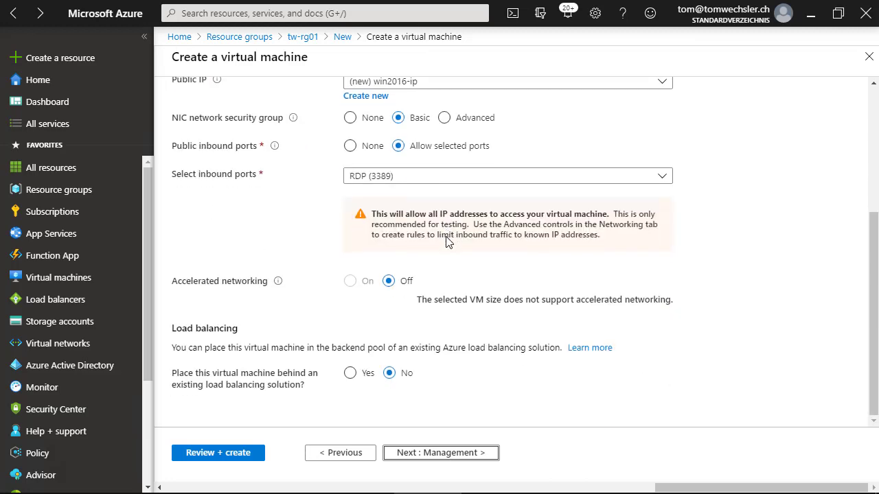
{"action": "left_click", "coordinate": [441, 452]}
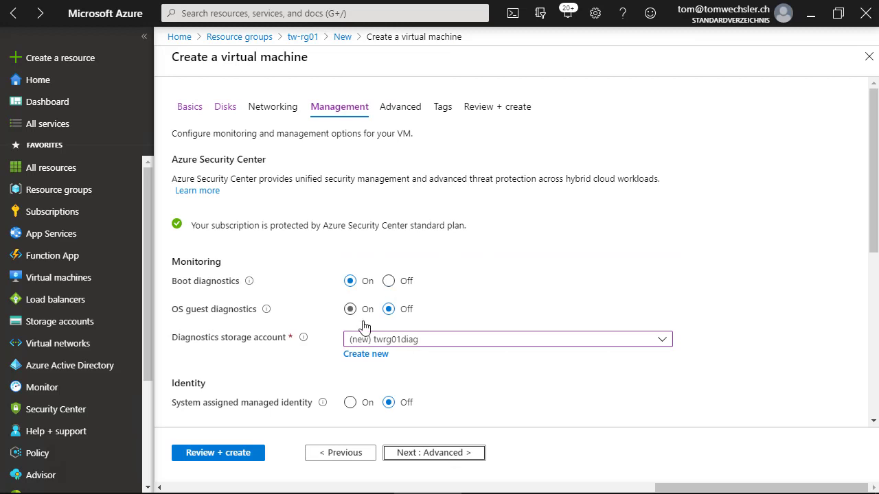
Step: Set boot diagnostics, OS guest diagnostics and auto-shutdown to Off in the virtual machine's management settings
{"action": "left_click", "coordinate": [352, 311]}
{"action": "scroll", "coordinate": [359, 301], "scroll_direction": "down", "scroll_amount": 1}
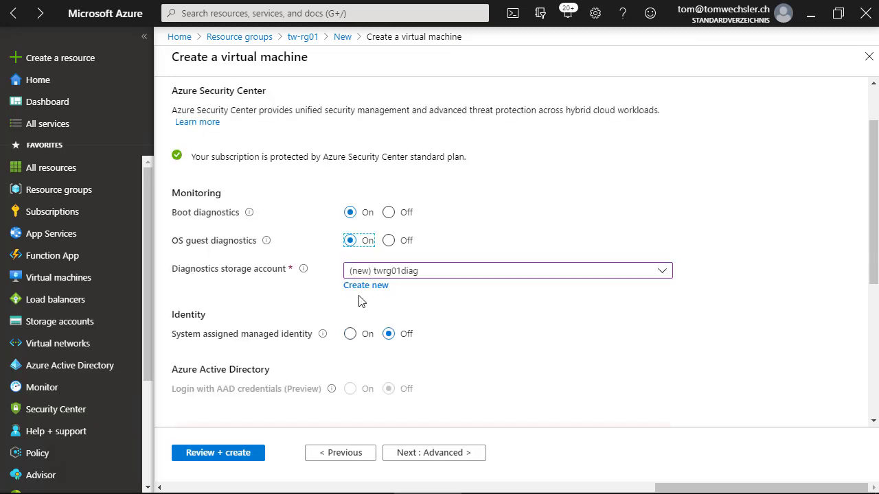
{"action": "left_click", "coordinate": [390, 214]}
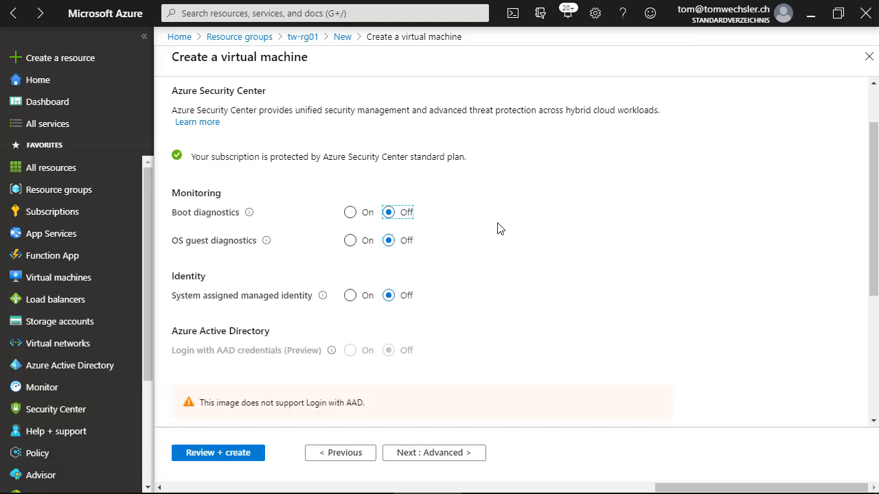
{"action": "scroll", "coordinate": [500, 229], "scroll_direction": "down", "scroll_amount": 2}
{"action": "scroll", "coordinate": [499, 230], "scroll_direction": "down", "scroll_amount": 2}
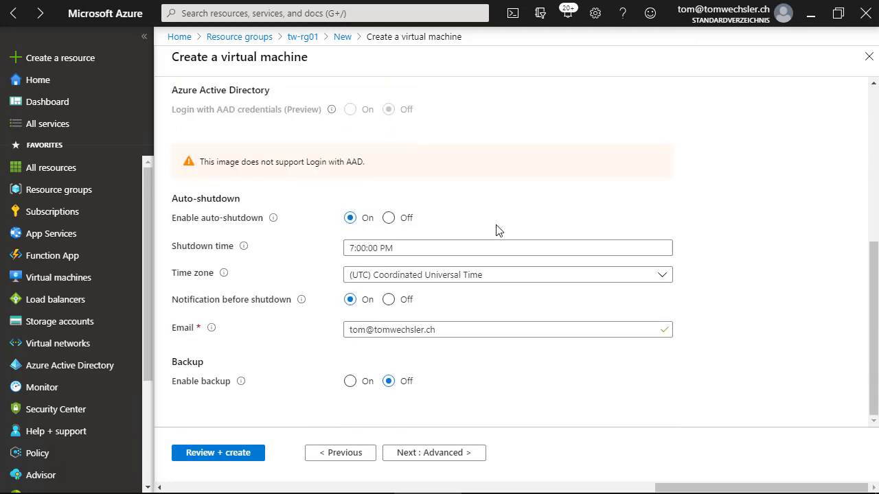
{"action": "left_click", "coordinate": [389, 219]}
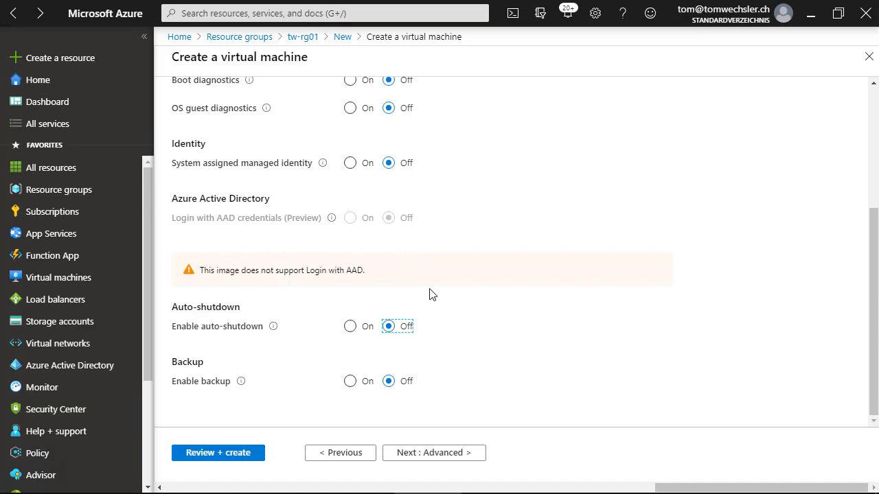
Step: Keep the default advanced settings without tags, submit the virtual machine for creation and open its deployment details
{"action": "left_click", "coordinate": [442, 456]}
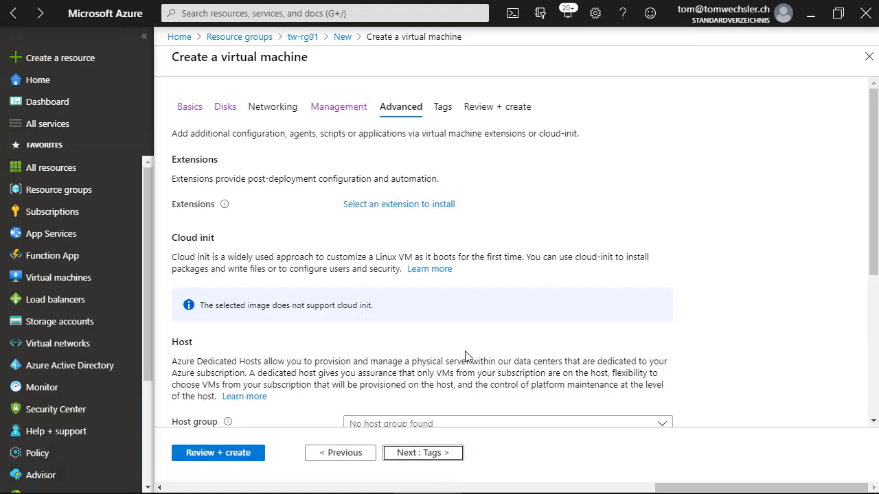
{"action": "left_click", "coordinate": [434, 455]}
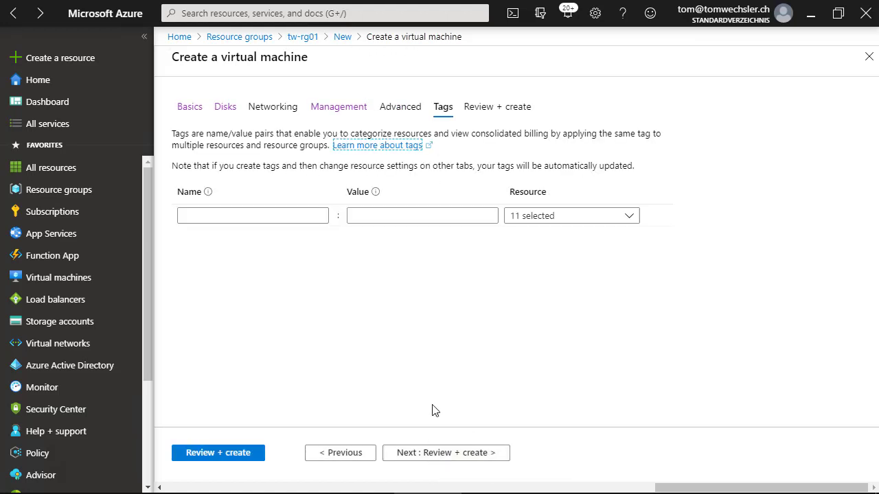
{"action": "left_click", "coordinate": [450, 455]}
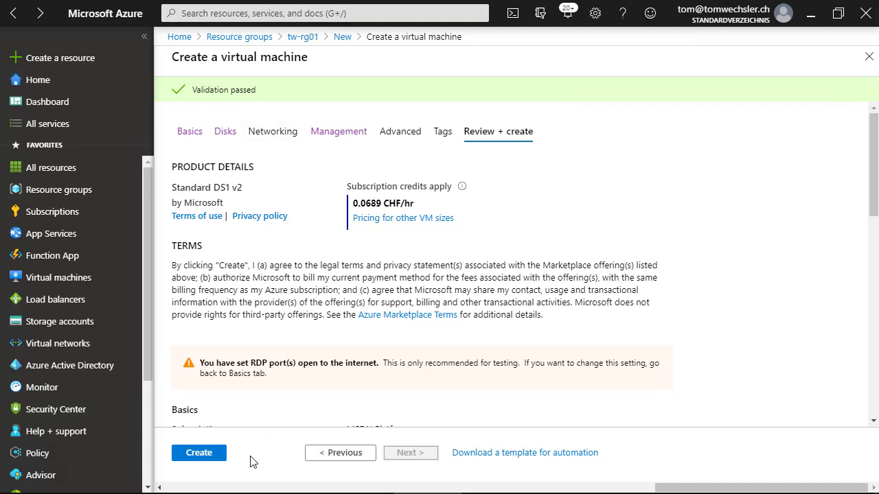
{"action": "left_click", "coordinate": [206, 456]}
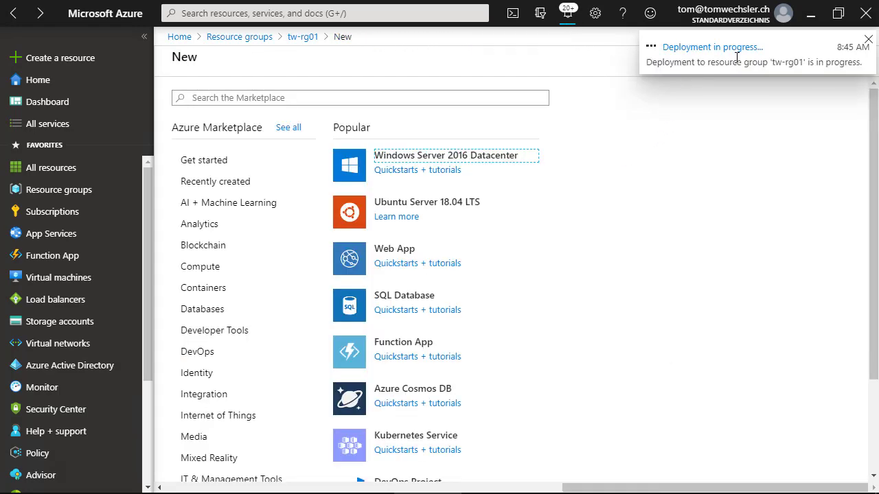
{"action": "left_click", "coordinate": [736, 58]}
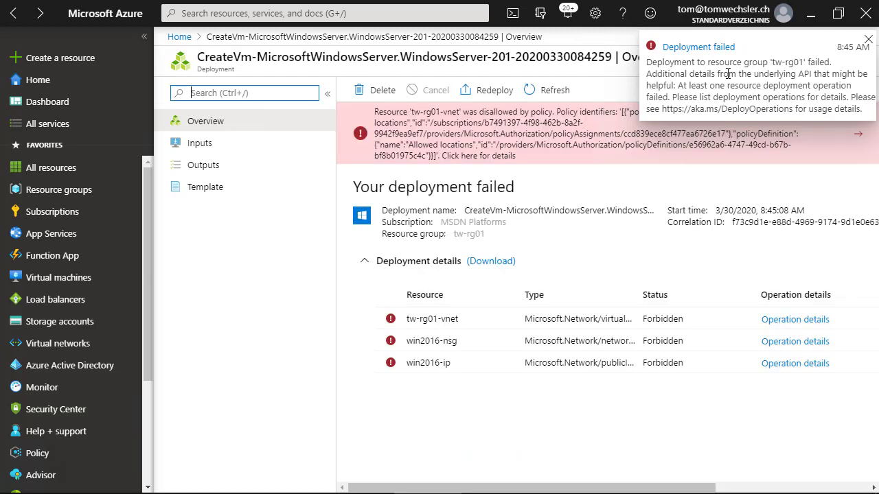